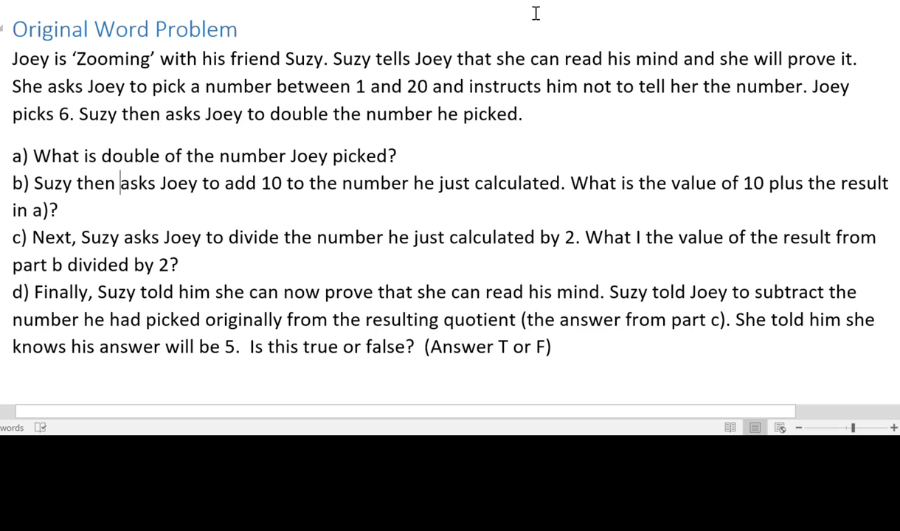
# Step: Insert a new line reading "ANSWER: [C, c]" between the Original Word Problem heading and the problem text
pyautogui.click(358, 33)
pyautogui.click(13, 59)
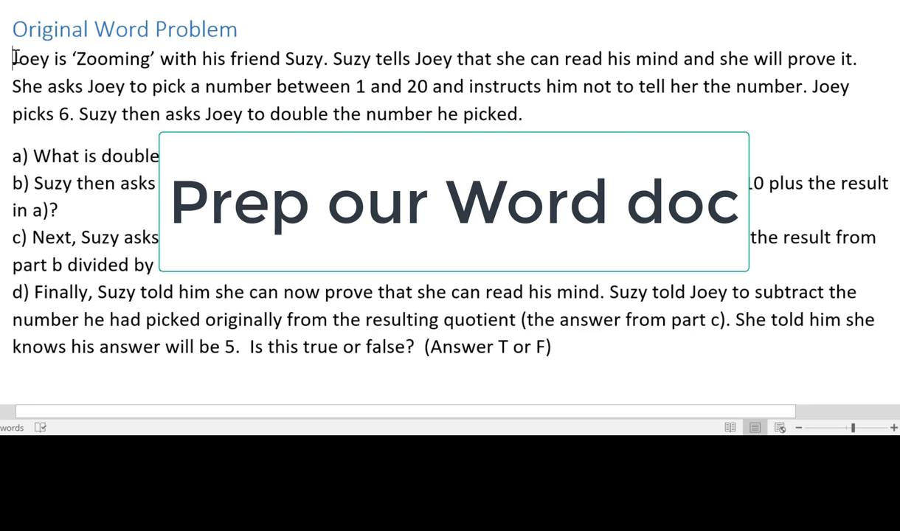
pyautogui.press('Return')
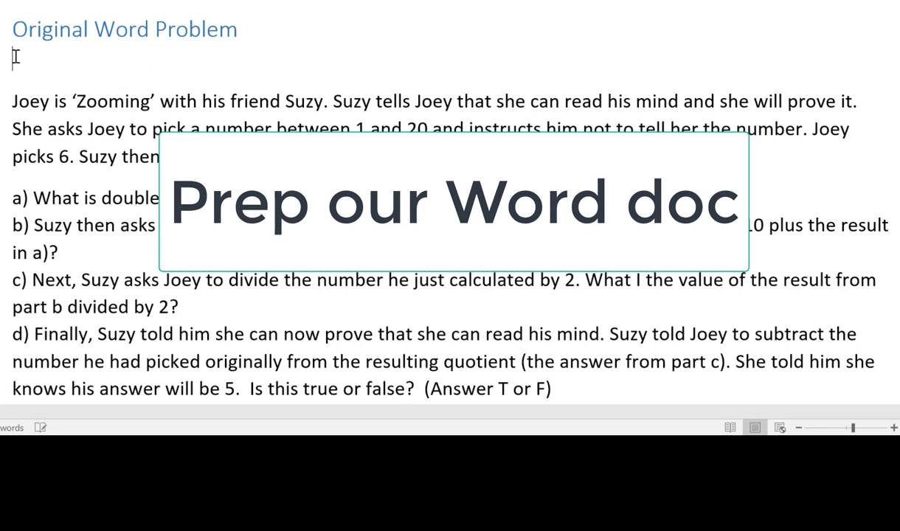
pyautogui.write('ANSWER: [C, c]')
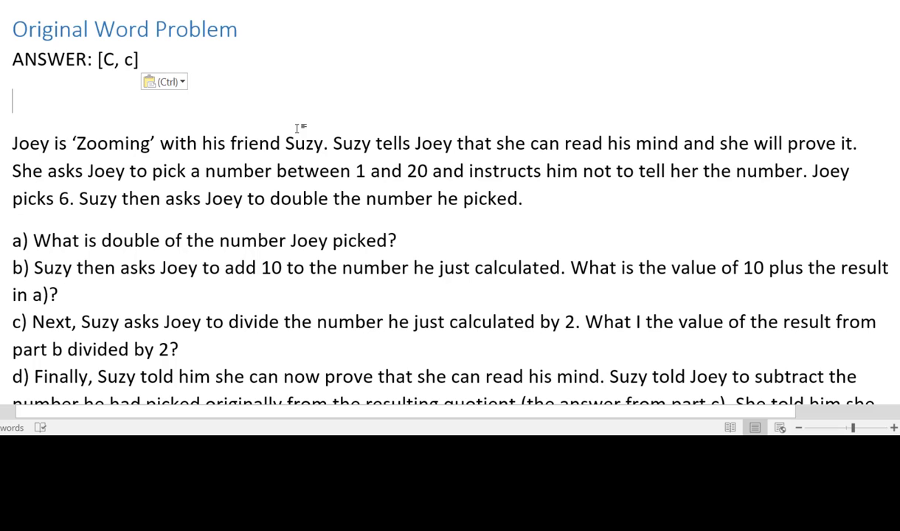
# Step: Add the lines "Type: FMB" and "Points: 5" directly above the problem text
pyautogui.write('Type: FM')
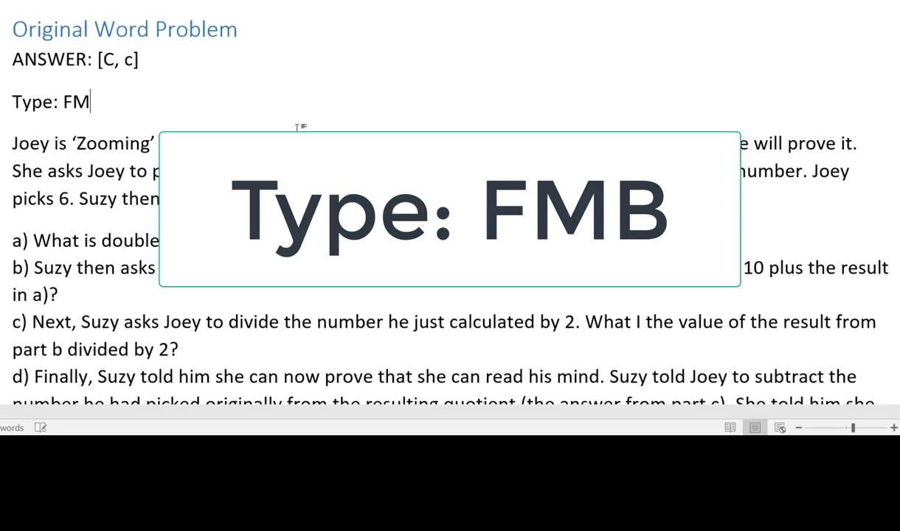
pyautogui.write('B')
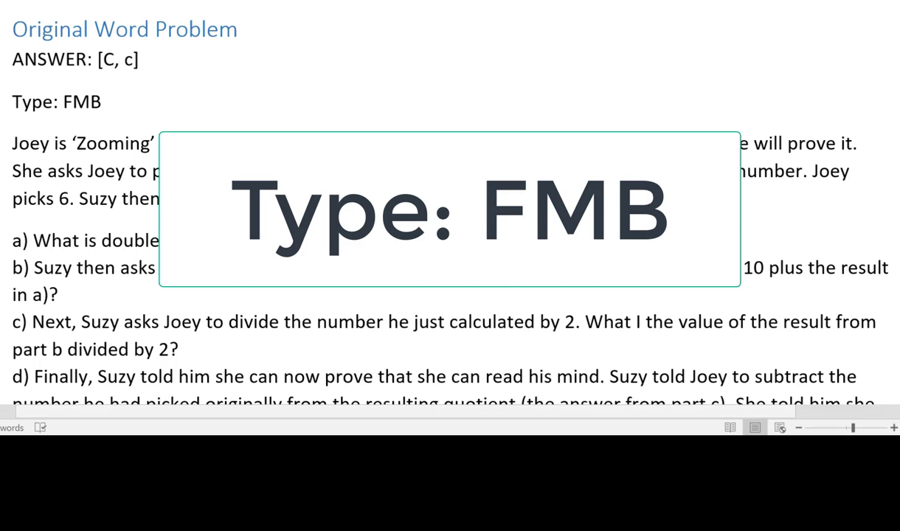
pyautogui.press('Return')
pyautogui.write('Points:')
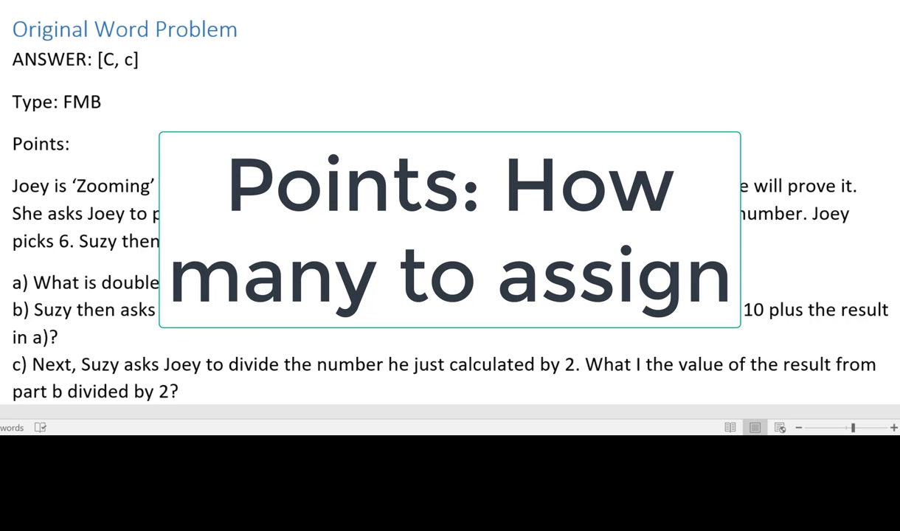
pyautogui.scroll(-3, 449, 221)
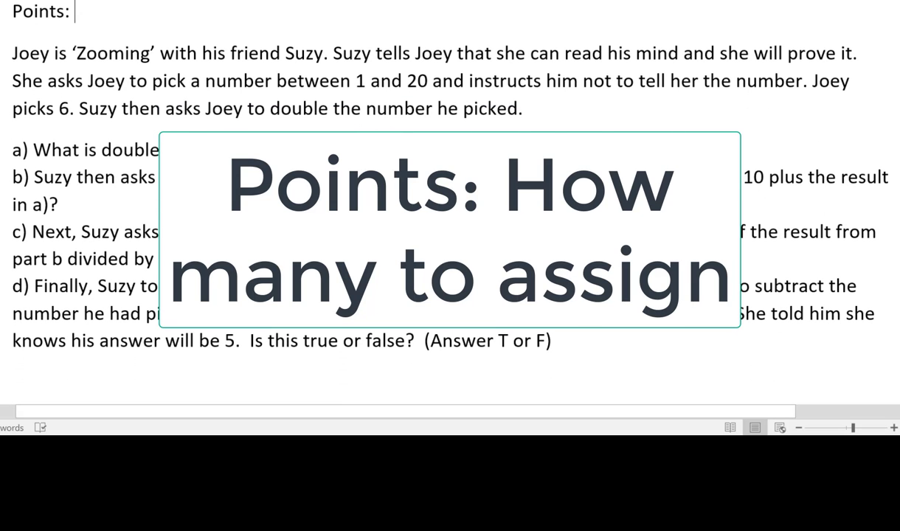
pyautogui.write('5')
pyautogui.scroll(1, 125, 84)
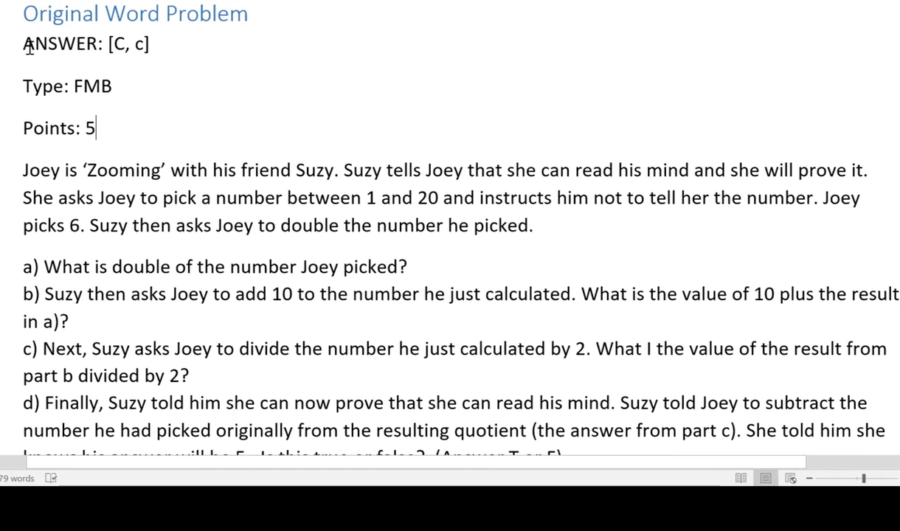
# Step: Delete the "ANSWER: [C, c]" line under the heading
pyautogui.moveTo(28, 45); pyautogui.dragTo(153, 47)
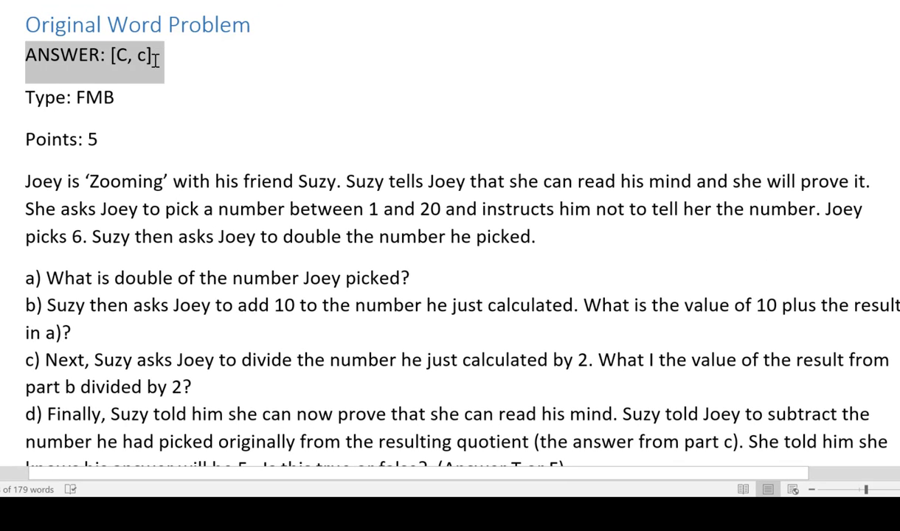
pyautogui.press('Delete')
pyautogui.click(70, 97)
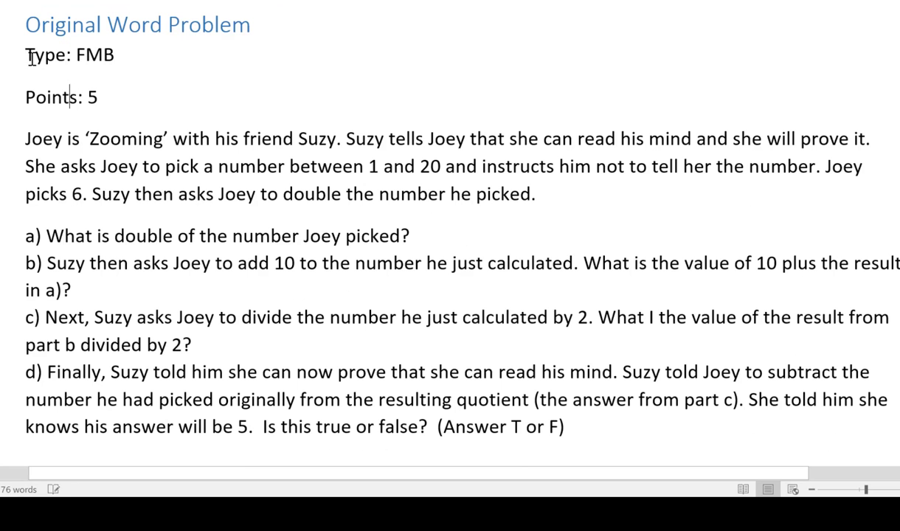
# Step: Remove the extra paragraph spacing after the Type and Points lines
pyautogui.moveTo(31, 57); pyautogui.dragTo(63, 99)
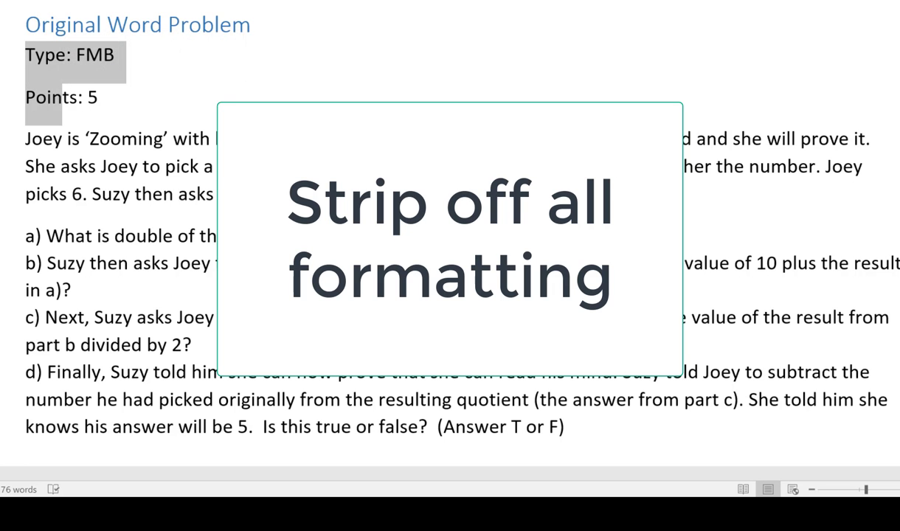
pyautogui.click(16, 1)
pyautogui.click(338, 1)
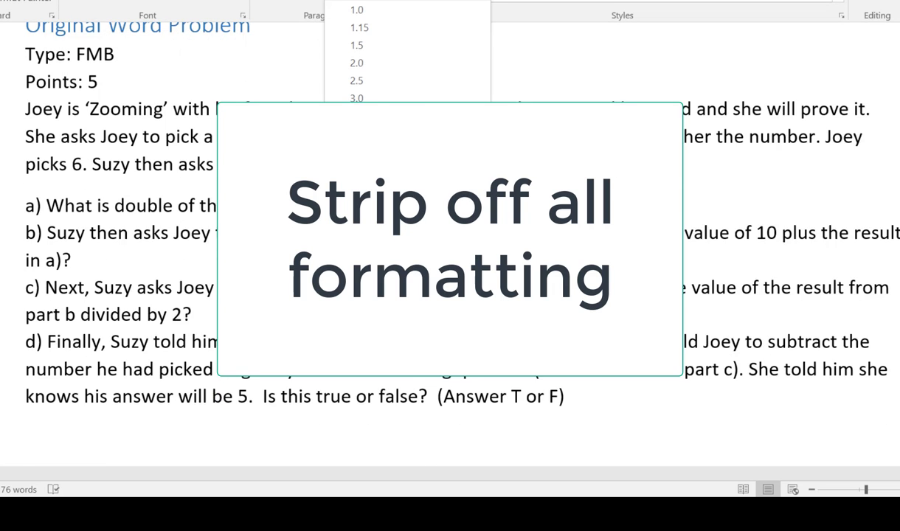
pyautogui.click(390, 152)
pyautogui.scroll(1, 191, 150)
pyautogui.click(191, 150)
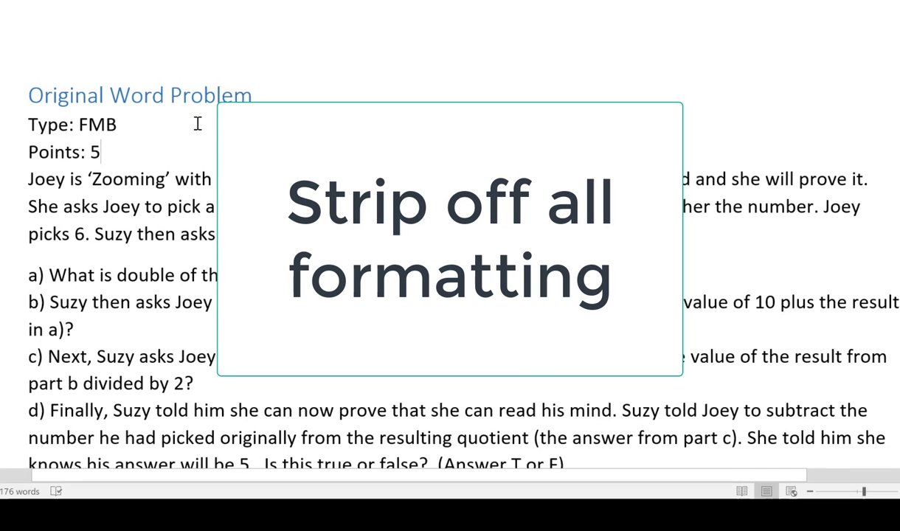
# Step: Display the paragraph marks and other formatting symbols, and collapse the ribbon
pyautogui.click(65, 33)
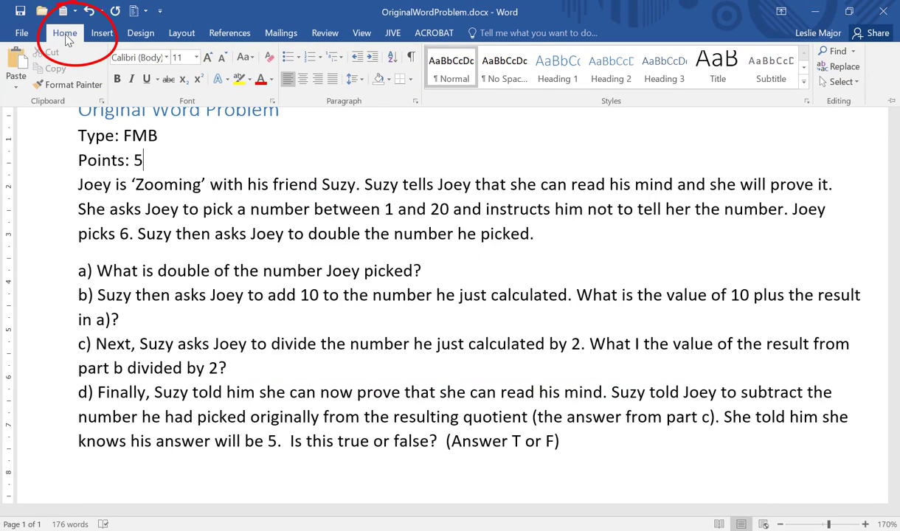
pyautogui.click(411, 59)
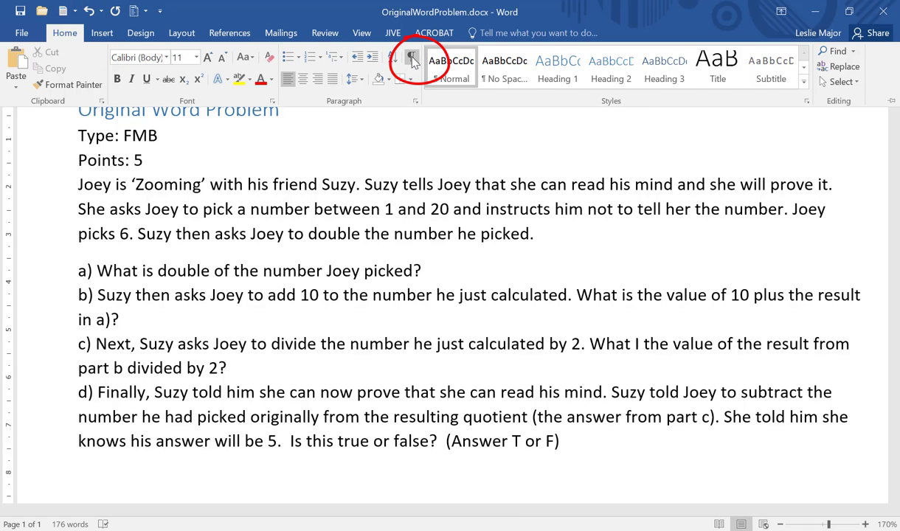
pyautogui.scroll(2, 402, 220)
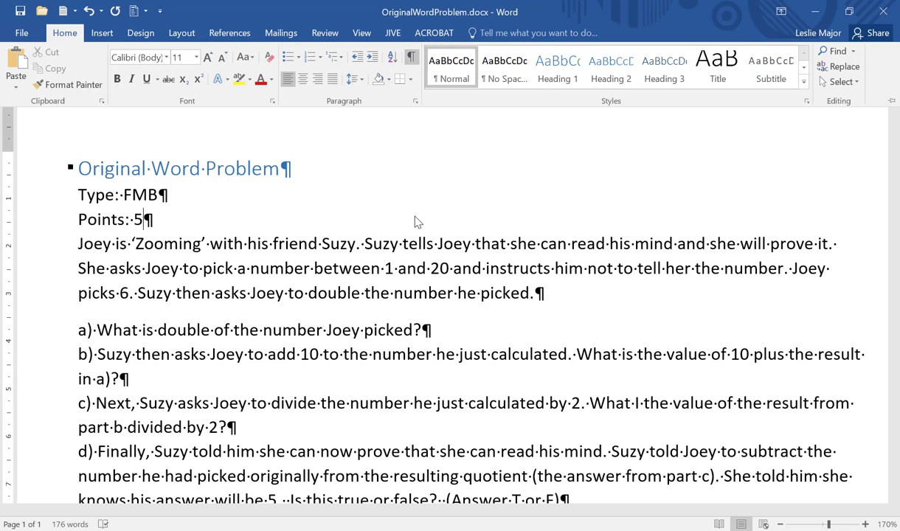
pyautogui.hotkey('ctrl', 'F1')
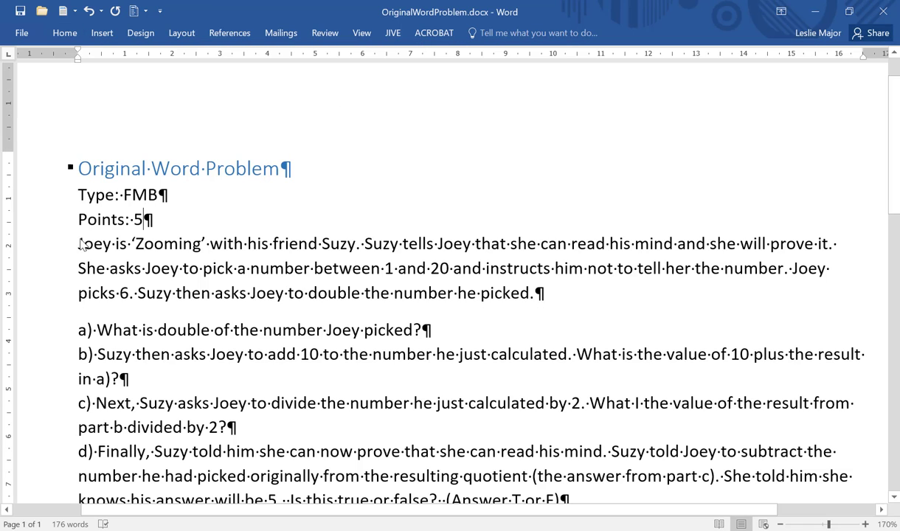
# Step: Insert a blank line between the Points line and the problem text, and remove the extra spacing after it
pyautogui.press('Return')
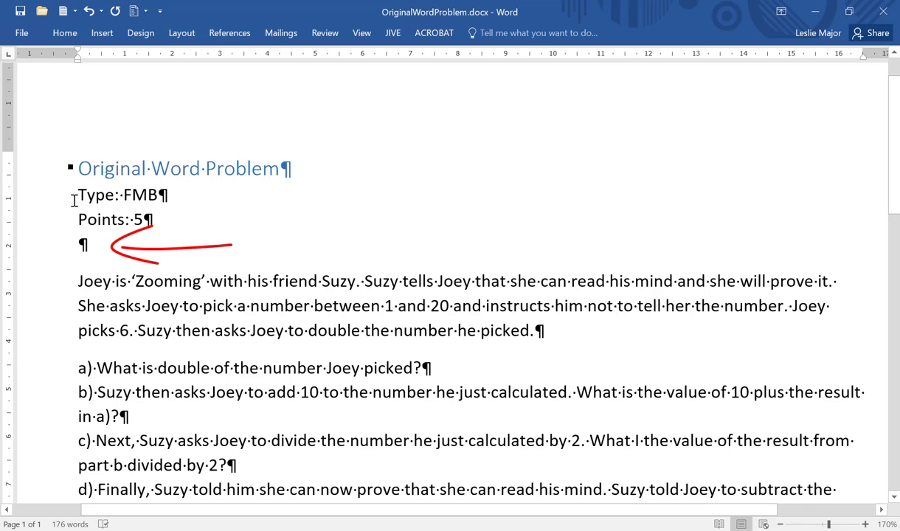
pyautogui.scroll(-1, 93, 230)
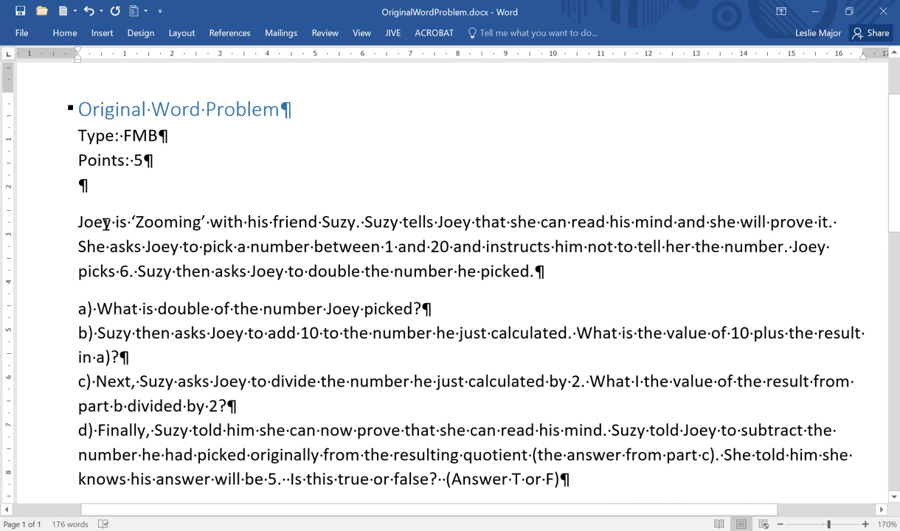
pyautogui.click(70, 183)
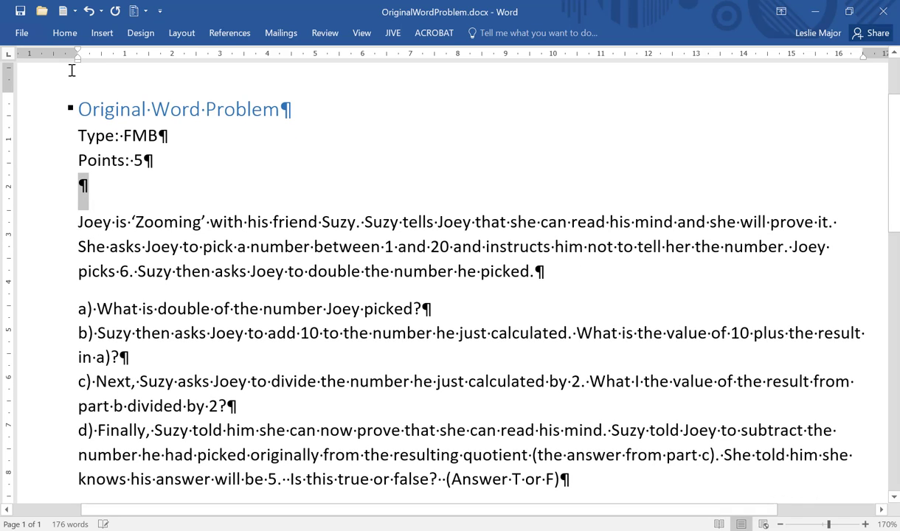
pyautogui.click(74, 36)
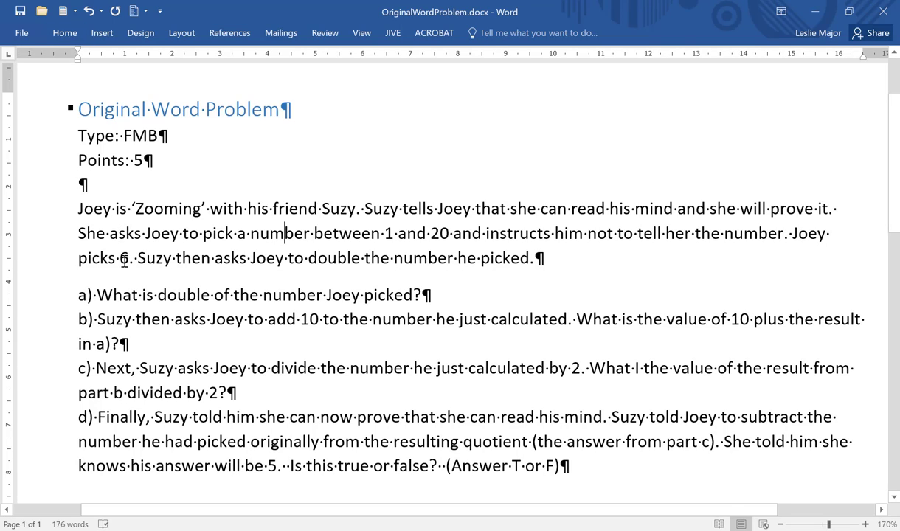
# Step: Start a new line after question a) and undo the automatic list numbering
pyautogui.click(429, 295)
pyautogui.press('Return')
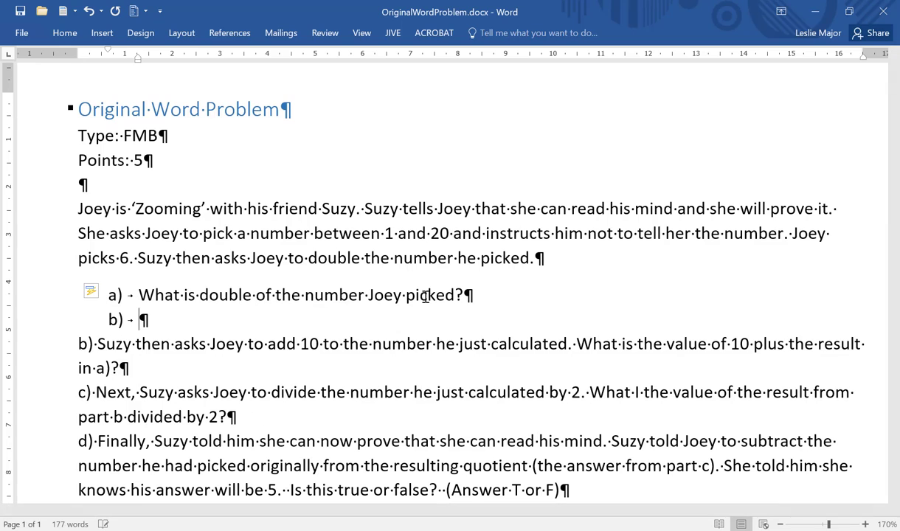
pyautogui.click(96, 294)
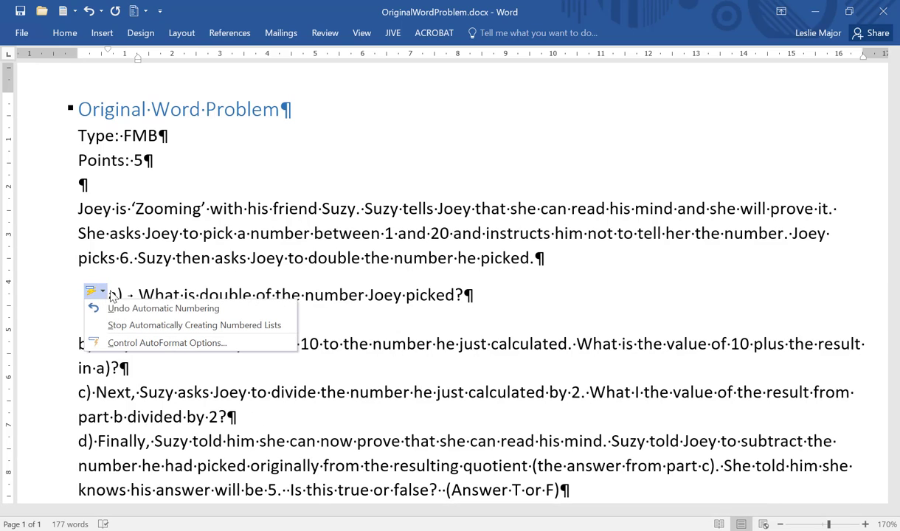
pyautogui.click(118, 309)
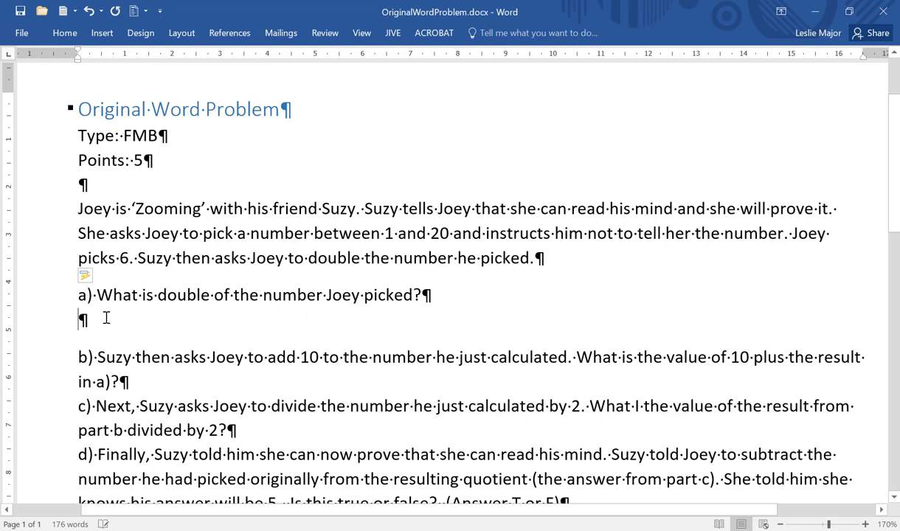
# Step: Enter "Answer: [12]" on the line below question a) and end it with a line break
pyautogui.write('A')
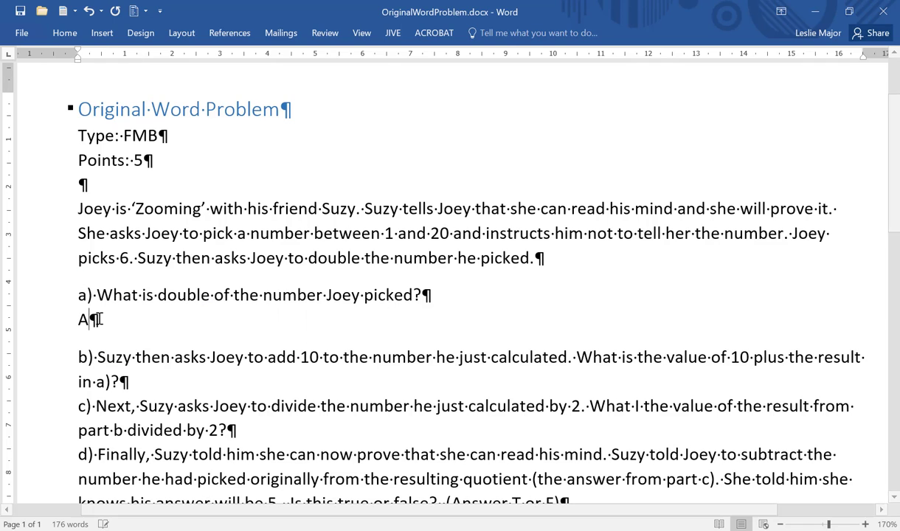
pyautogui.write('nswer:')
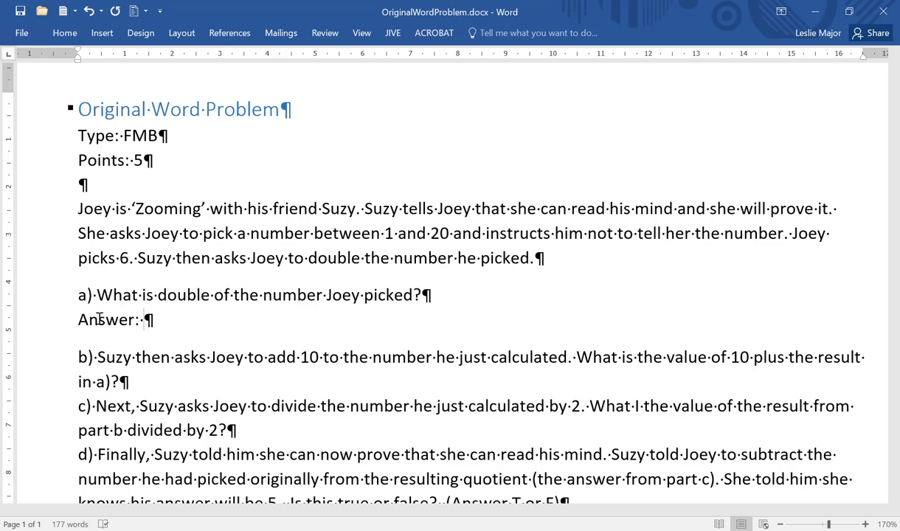
pyautogui.write(' [12 , 12.0')
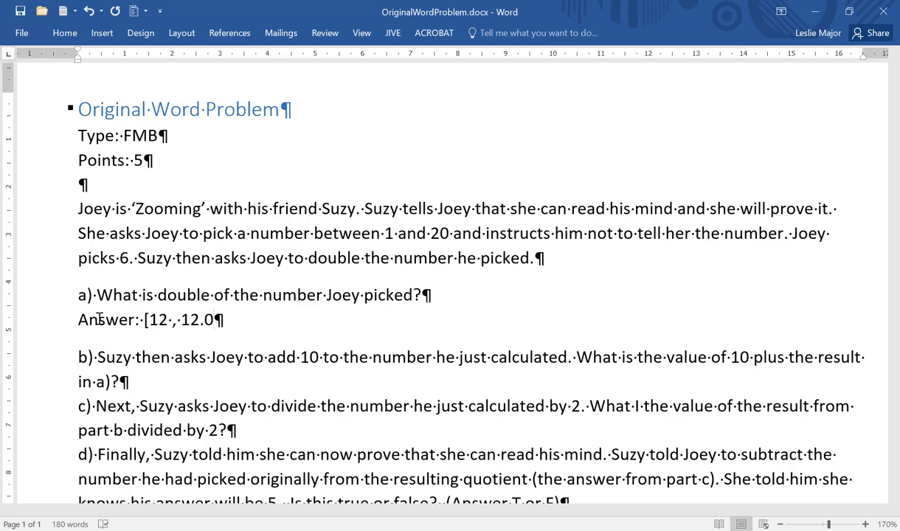
pyautogui.press('BackSpace')
pyautogui.press('BackSpace')
pyautogui.press('BackSpace')
pyautogui.press('BackSpace')
pyautogui.press('BackSpace')
pyautogui.press('BackSpace')
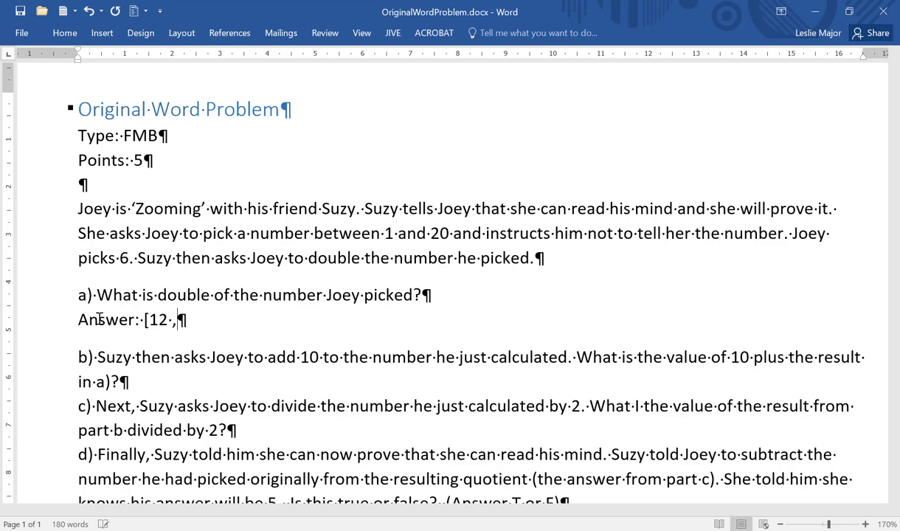
pyautogui.press('BackSpace')
pyautogui.write(']')
pyautogui.press('Return')
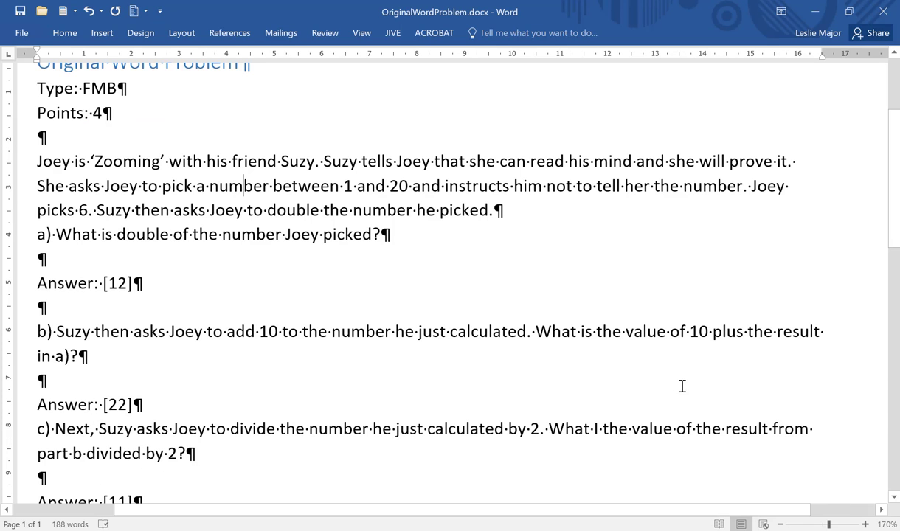
# Step: Review the bracketed answers under questions a) to d), particularly the accepted true/false variants listed for question d)
pyautogui.scroll(-2, 150, 310)
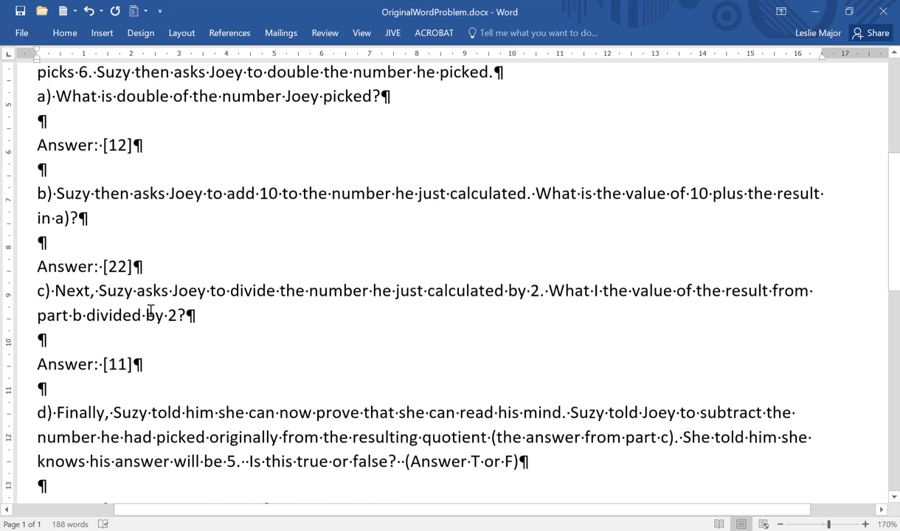
pyautogui.scroll(-3, 150, 310)
pyautogui.scroll(2, 150, 295)
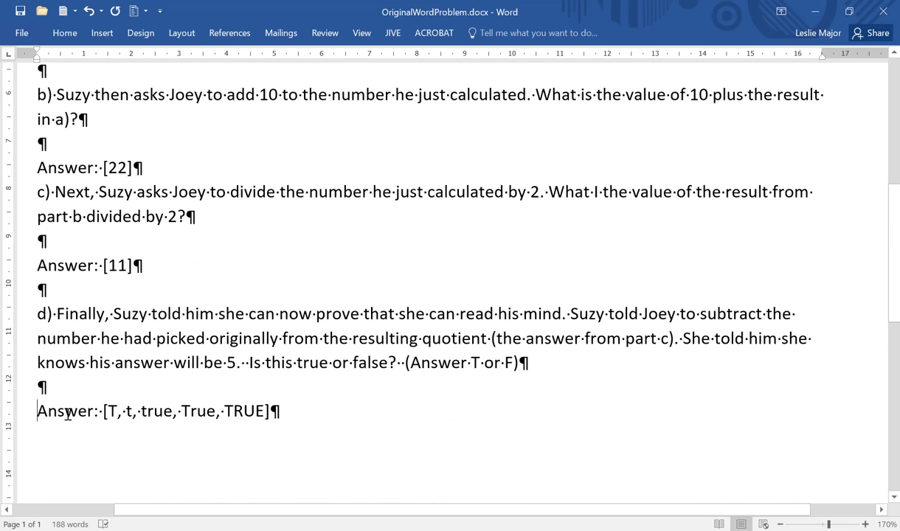
pyautogui.moveTo(68, 411); pyautogui.dragTo(102, 411)
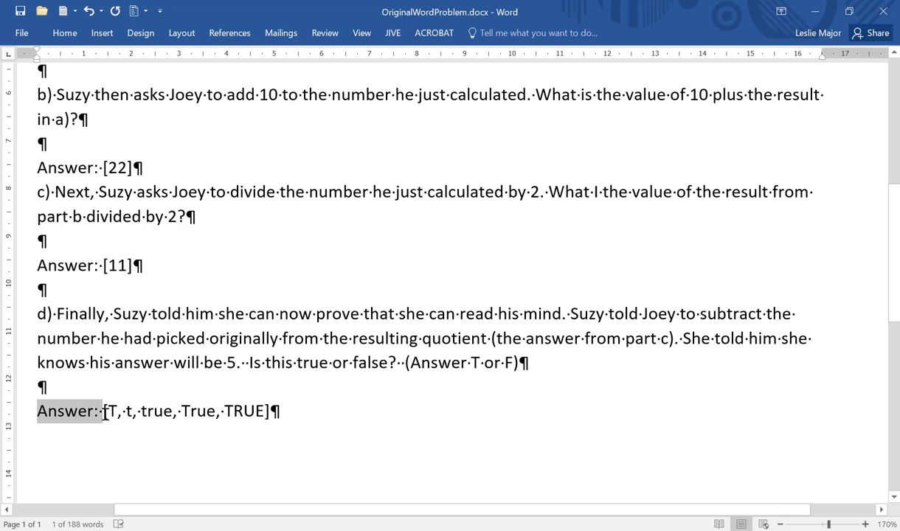
pyautogui.press('Right')
pyautogui.scroll(1, 115, 254)
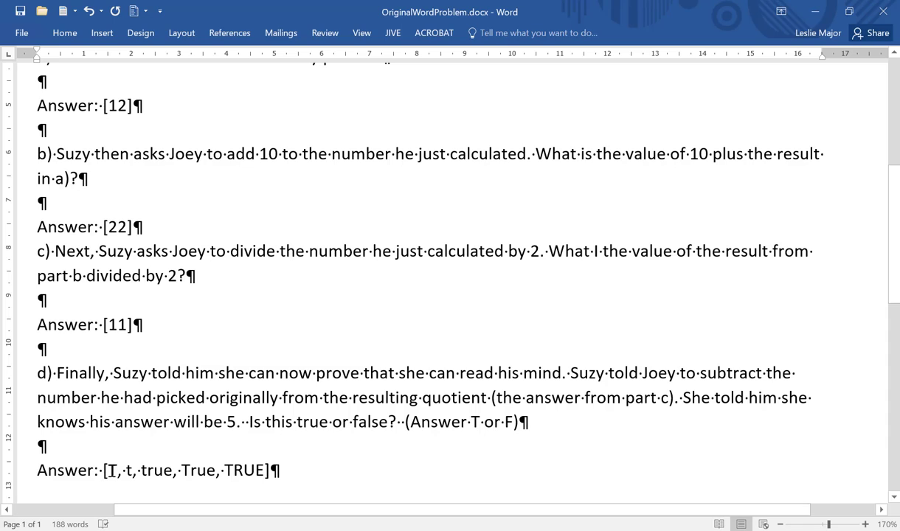
pyautogui.moveTo(107, 469); pyautogui.dragTo(265, 470)
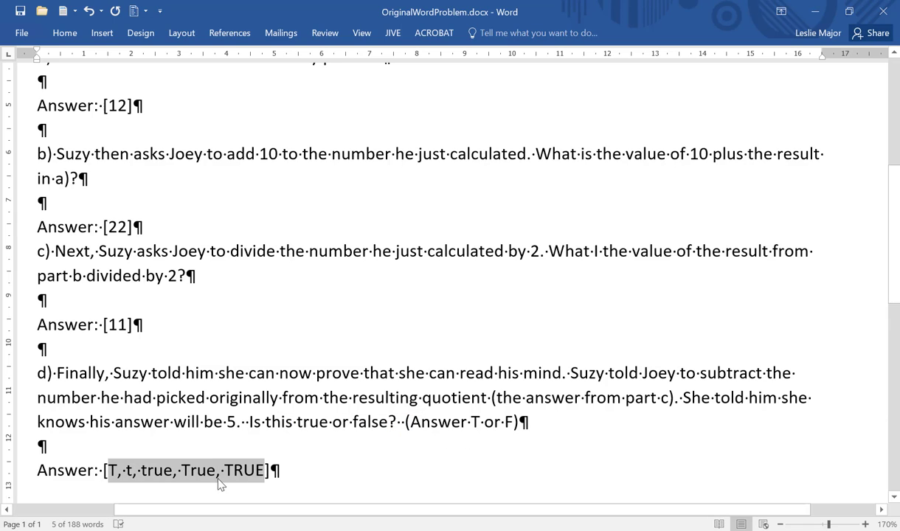
pyautogui.click(124, 472)
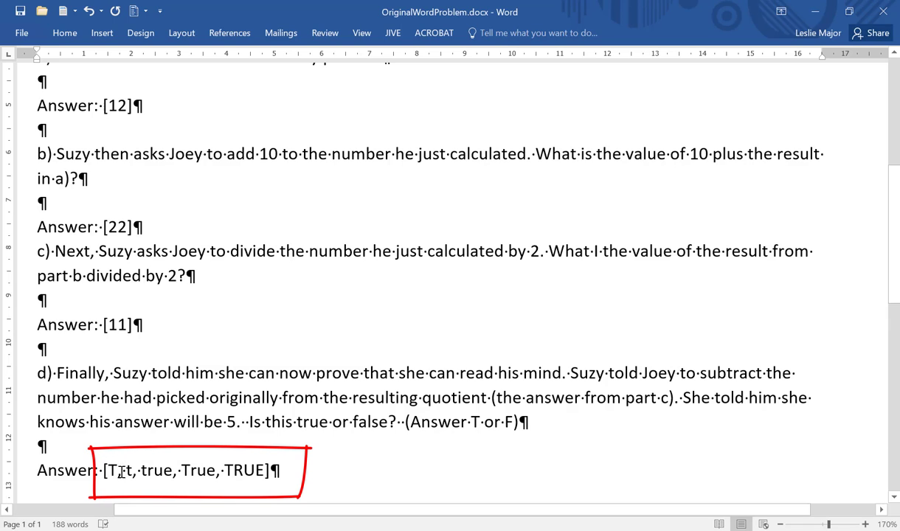
# Step: Examine the accepted true variants in question d)'s answer brackets and the comma and space separating them
pyautogui.moveTo(120, 472); pyautogui.dragTo(265, 472)
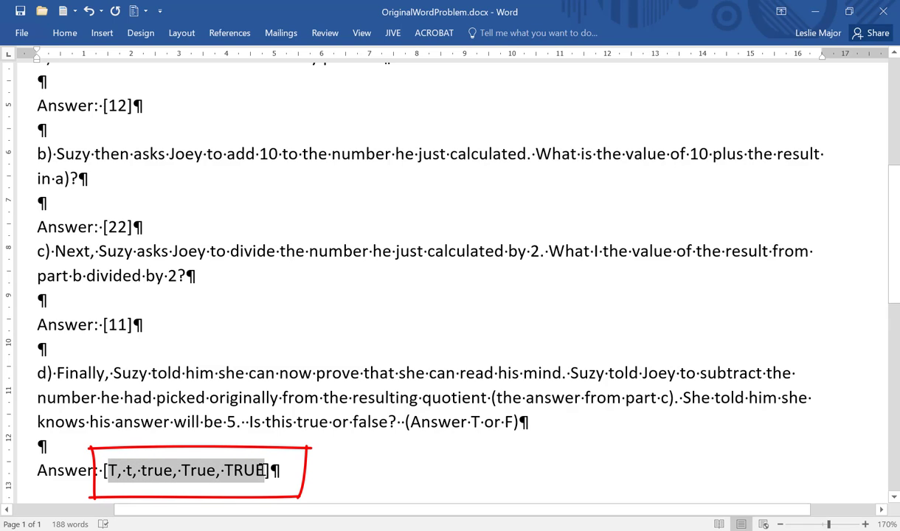
pyautogui.click(116, 476)
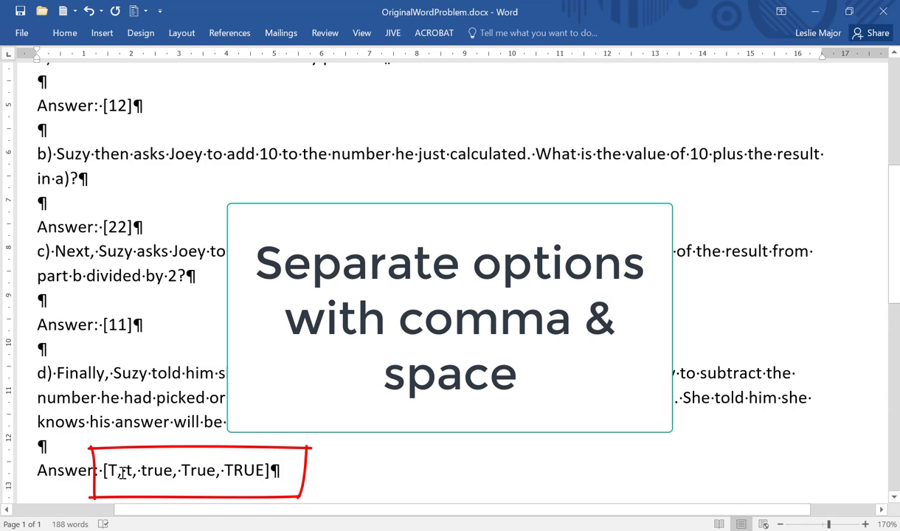
pyautogui.moveTo(122, 474); pyautogui.dragTo(129, 474)
pyautogui.click(163, 475)
pyautogui.click(270, 472)
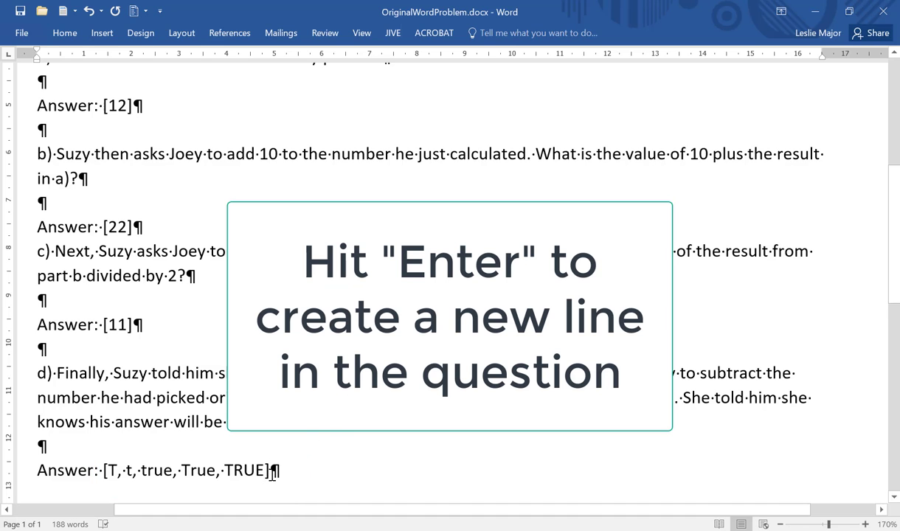
# Step: Check the Show/Hide paragraph marks setting, keeping the marks displayed in the document
pyautogui.scroll(3, 272, 473)
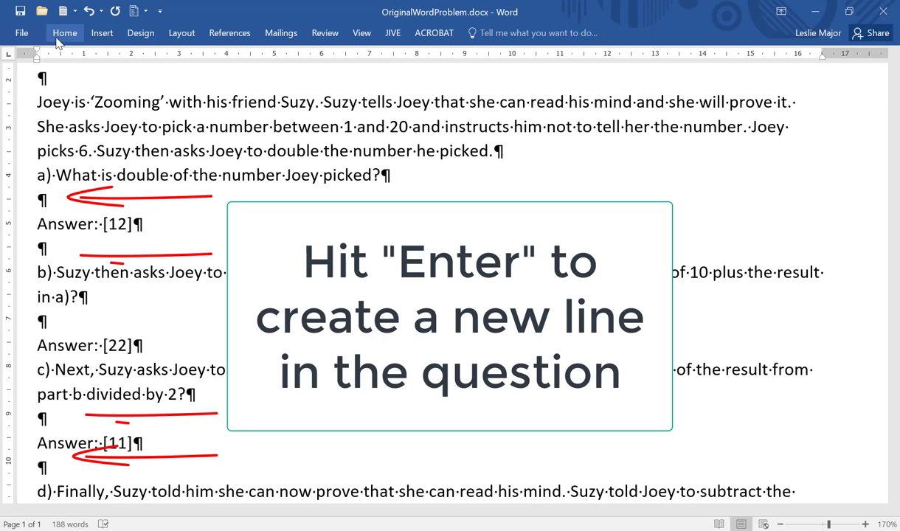
pyautogui.click(59, 38)
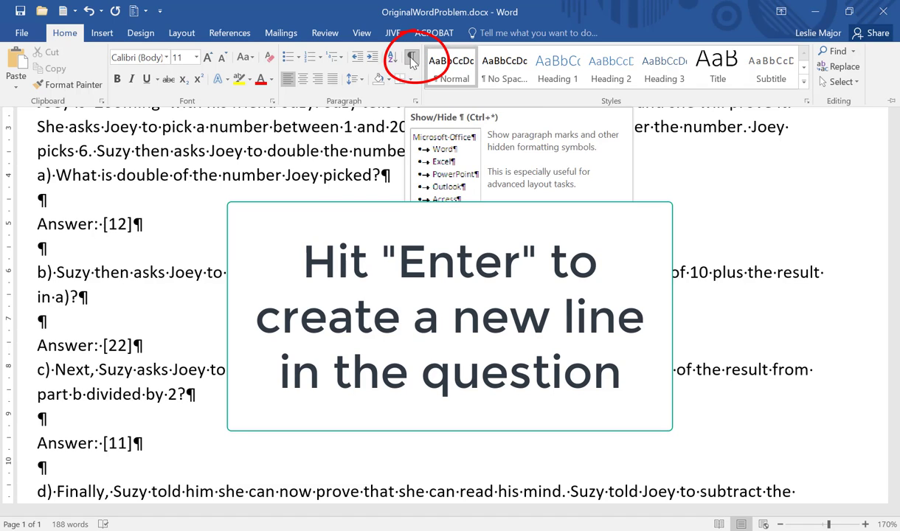
pyautogui.click(412, 60)
pyautogui.click(411, 61)
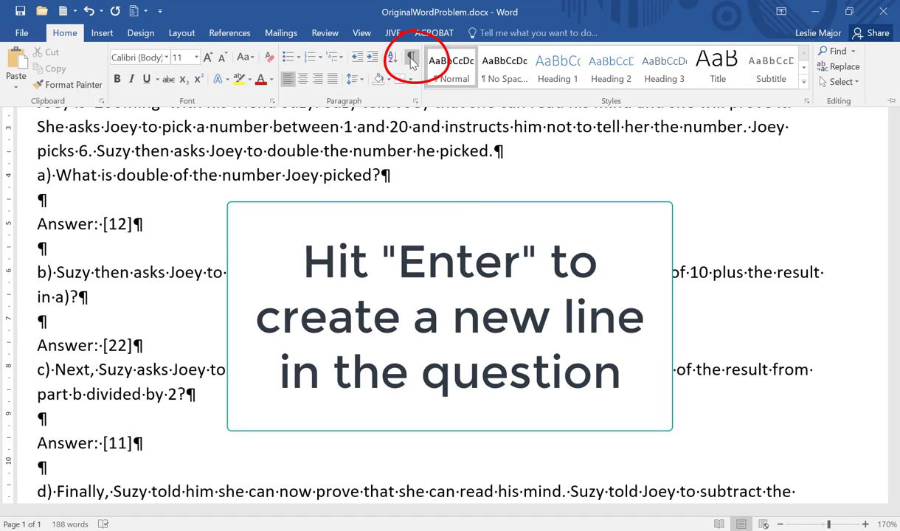
pyautogui.click(412, 61)
pyautogui.click(411, 61)
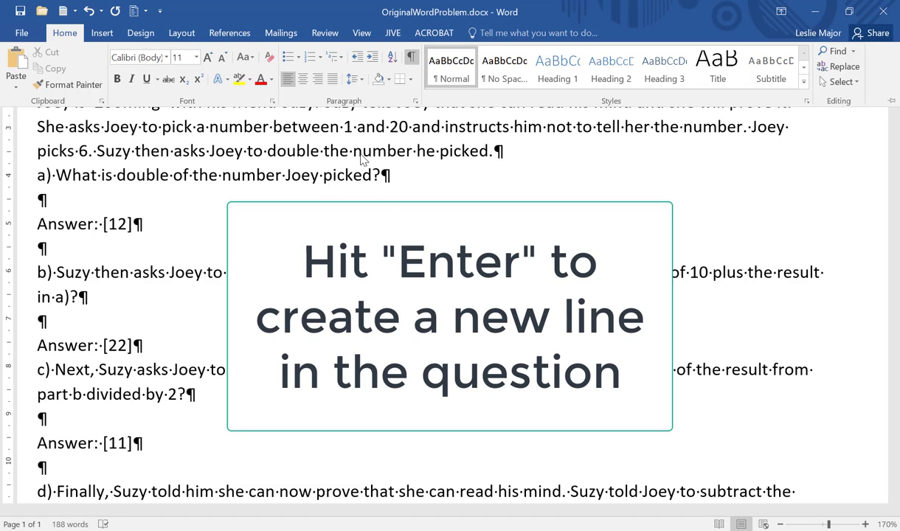
# Step: Inspect the blank paragraph between question a) and its answer line
pyautogui.click(43, 199)
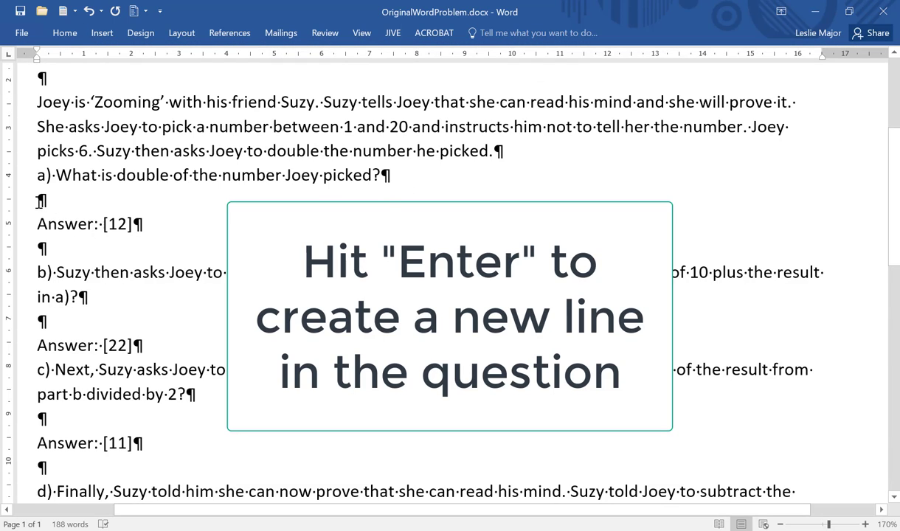
pyautogui.moveTo(39, 201); pyautogui.dragTo(49, 201)
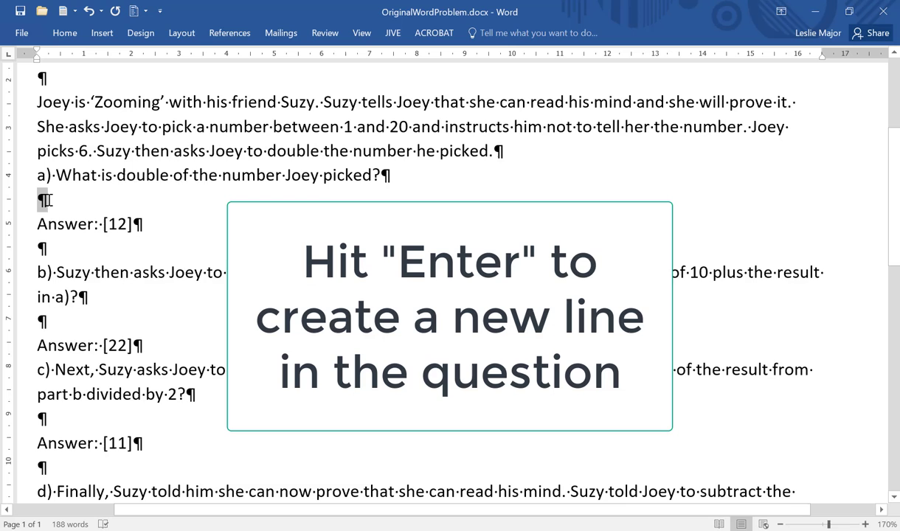
pyautogui.click(392, 177)
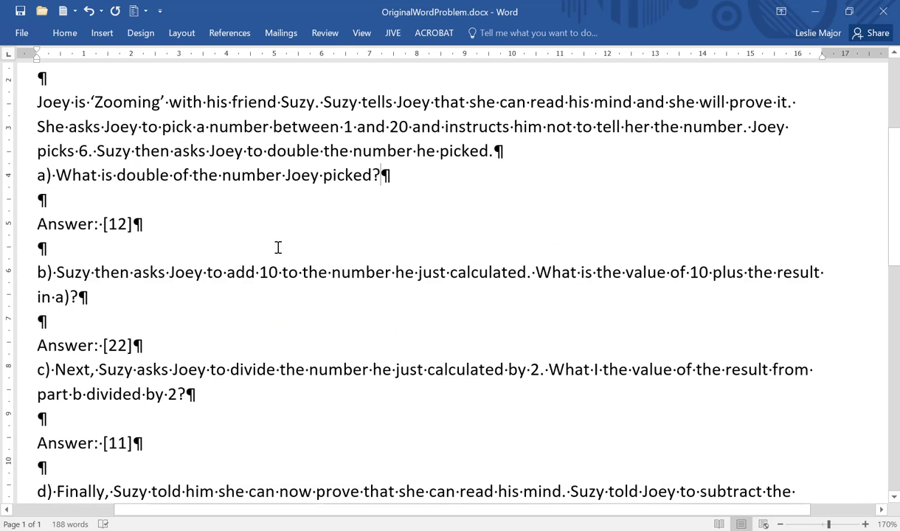
# Step: Examine the parts of the problem text that could vary between versions: the picked number, the character's name and the word "Zooming"
pyautogui.scroll(3, 343, 351)
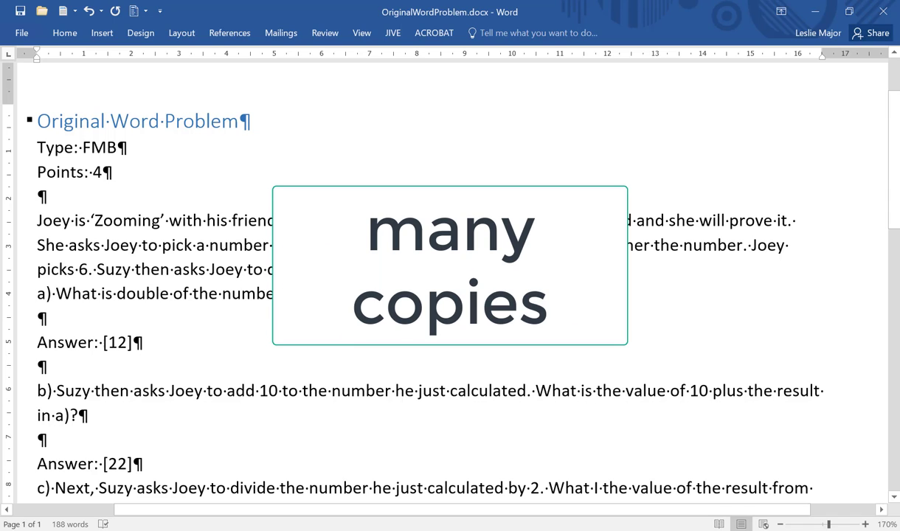
pyautogui.moveTo(36, 273); pyautogui.dragTo(87, 270)
pyautogui.moveTo(38, 222); pyautogui.dragTo(70, 223)
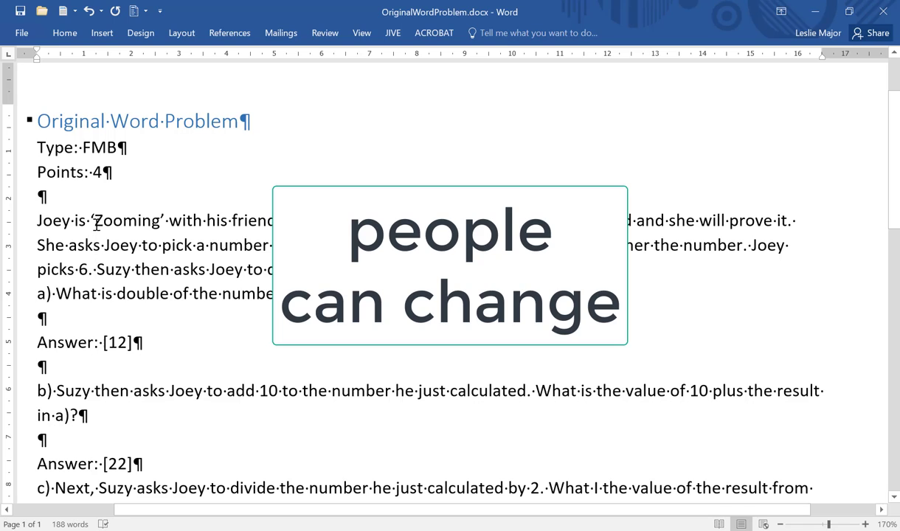
pyautogui.moveTo(94, 221); pyautogui.dragTo(163, 220)
pyautogui.click(174, 269)
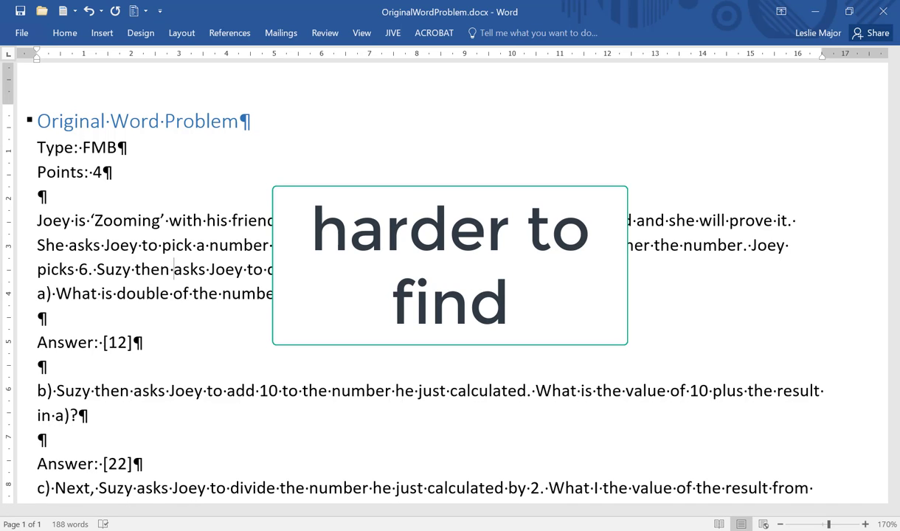
# Step: Bring up MailMergeExcelFile.xlsx in Excel, arrange it side by side with OriginalWordProblem.docx, and select cell A1
pyautogui.click(861, 194)
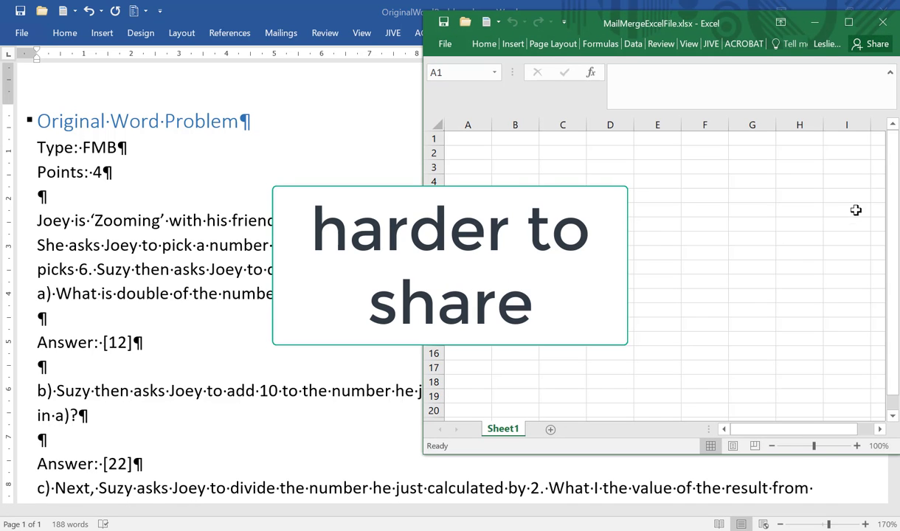
pyautogui.press('super+Right')
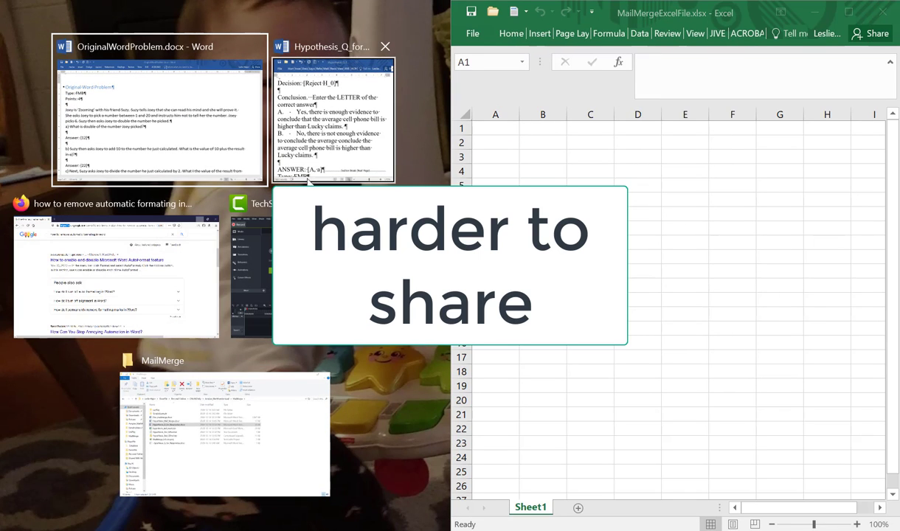
pyautogui.click(214, 132)
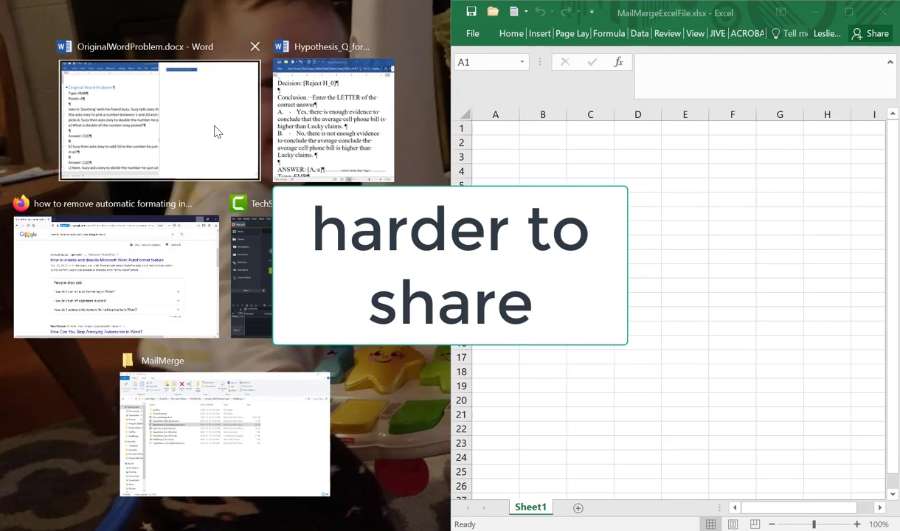
pyautogui.click(502, 135)
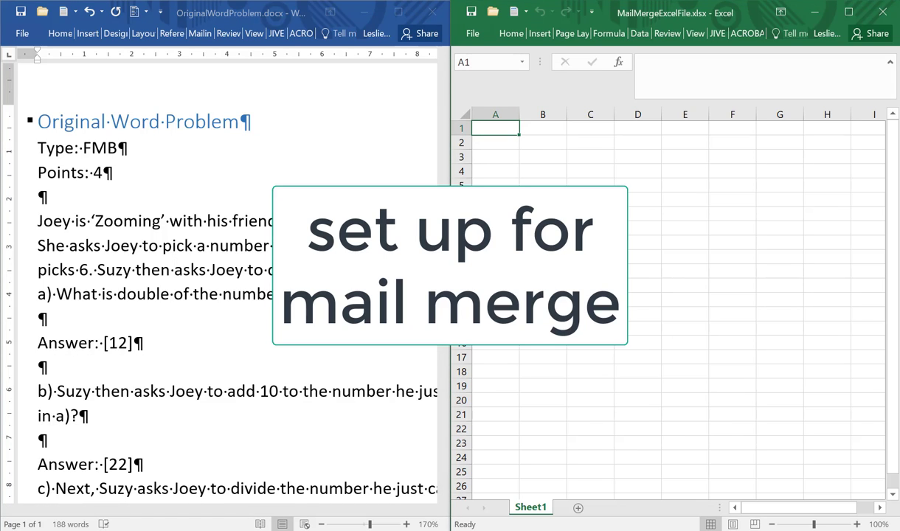